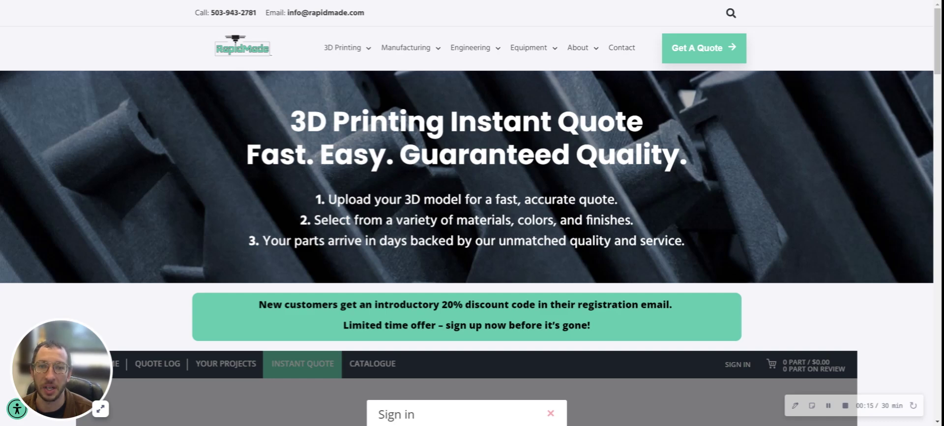
Step: Scroll down the RapidMade page to bring the Instant Quote sign-in dialog into view
{"action": "scroll", "coordinate": [895, 227], "scroll_direction": "down", "scroll_amount": 5}
Step: Sign in with the autofilled account email and password to reach the CAD upload area
{"action": "scroll", "coordinate": [895, 227], "scroll_direction": "up", "scroll_amount": 2}
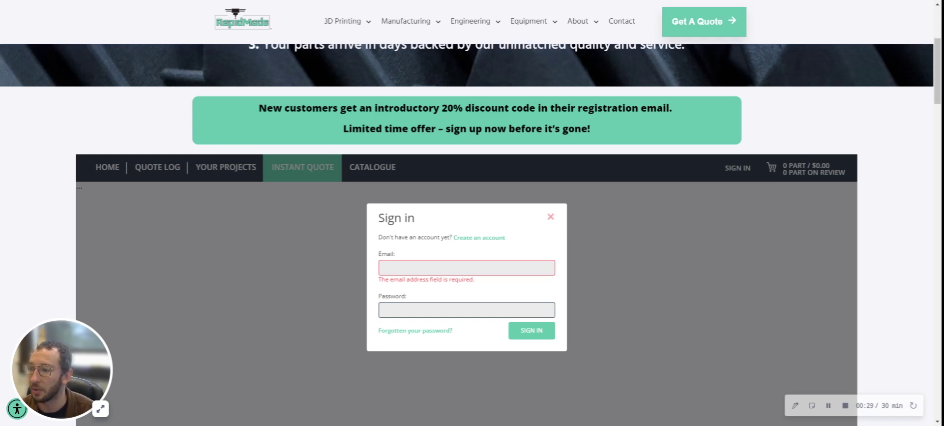
{"action": "left_click", "coordinate": [487, 267]}
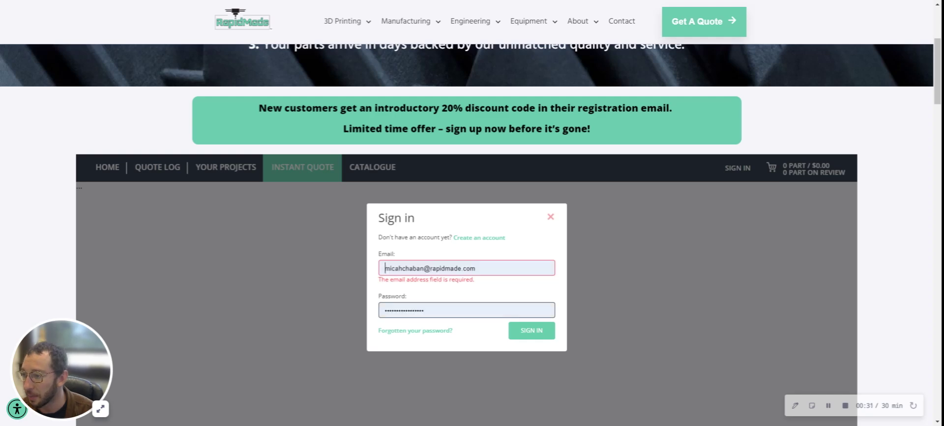
{"action": "left_click", "coordinate": [536, 331]}
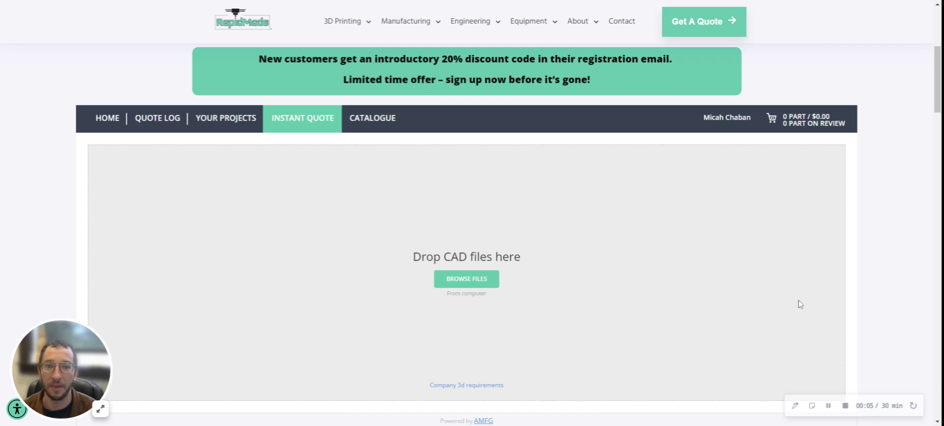
Step: Upload Ice cube TRAY v2.3mf from the computer for a Jet Fusion Nylon 12 quote
{"action": "left_click", "coordinate": [475, 284]}
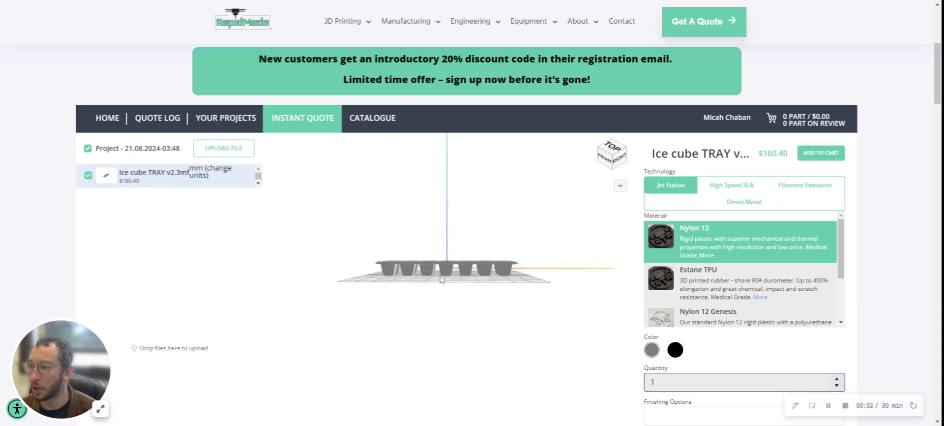
{"action": "left_click_drag", "start_coordinate": [431, 233], "coordinate": [481, 259]}
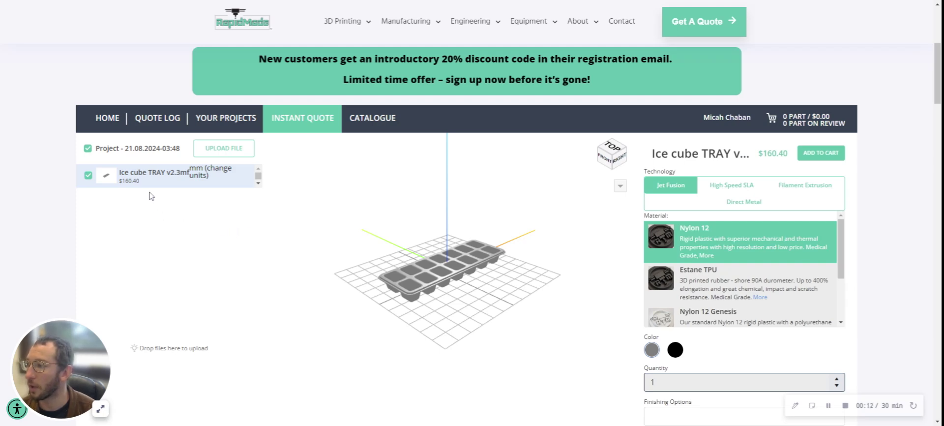
{"action": "mouse_move", "coordinate": [150, 177]}
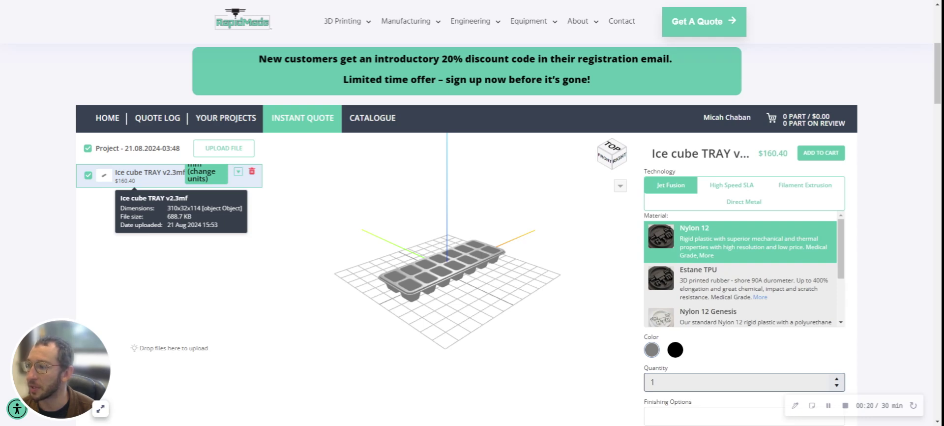
{"action": "left_click", "coordinate": [202, 176]}
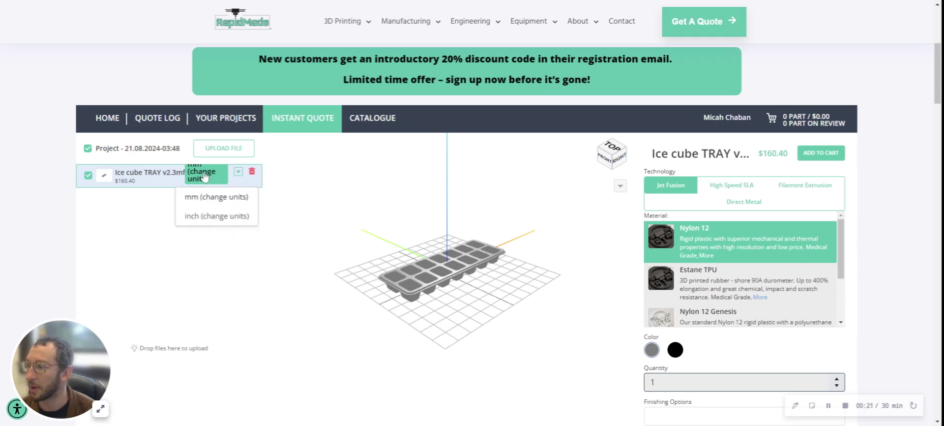
{"action": "left_click", "coordinate": [216, 214]}
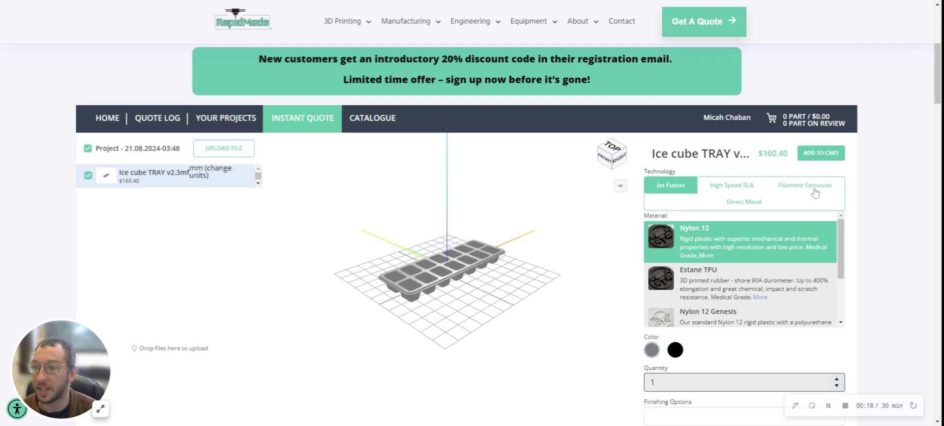
Step: Set the tray quantity to 10 with 2 Business Days (RUSH) production, totalling $1,387.90
{"action": "scroll", "coordinate": [893, 211], "scroll_direction": "down", "scroll_amount": 4}
{"action": "left_click", "coordinate": [720, 219]}
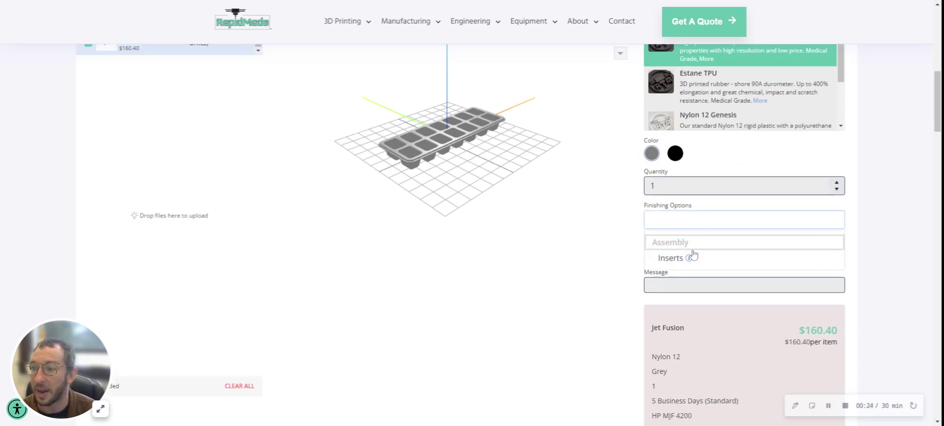
{"action": "left_click", "coordinate": [845, 405]}
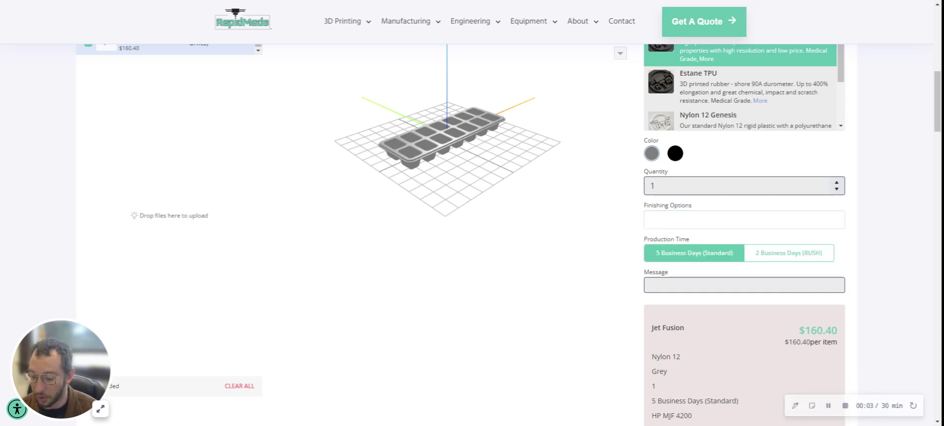
{"action": "type", "text": "0"}
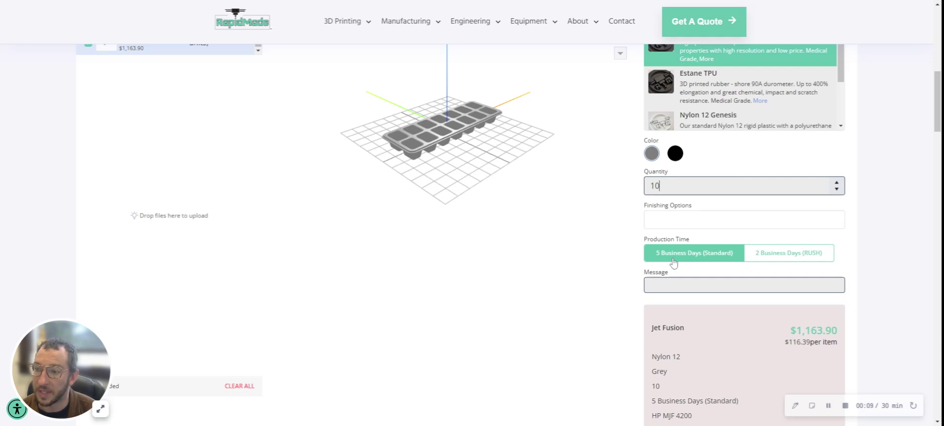
{"action": "left_click", "coordinate": [782, 256]}
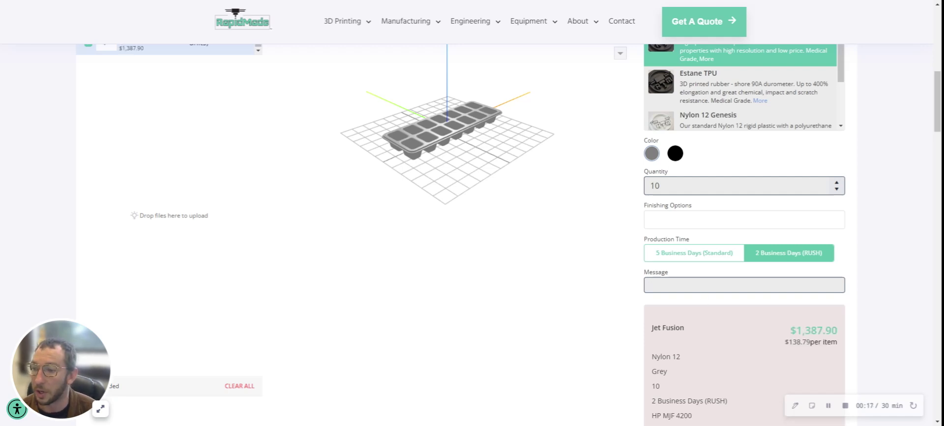
{"action": "left_click", "coordinate": [845, 409]}
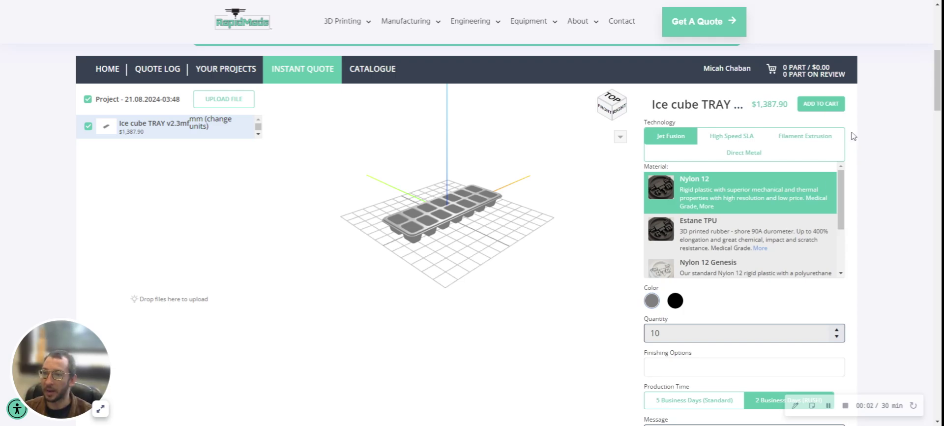
Step: Add the ice cube tray to the cart and view My Cart at $1,387.90 total
{"action": "left_click", "coordinate": [824, 105]}
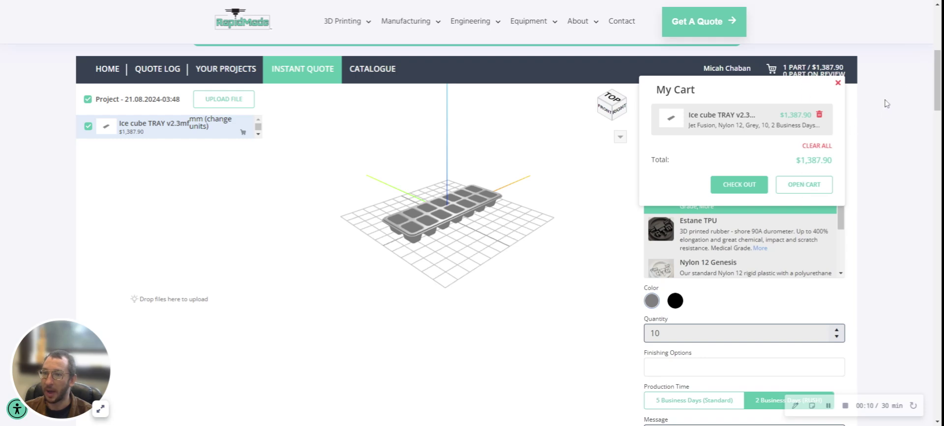
{"action": "left_click", "coordinate": [804, 70]}
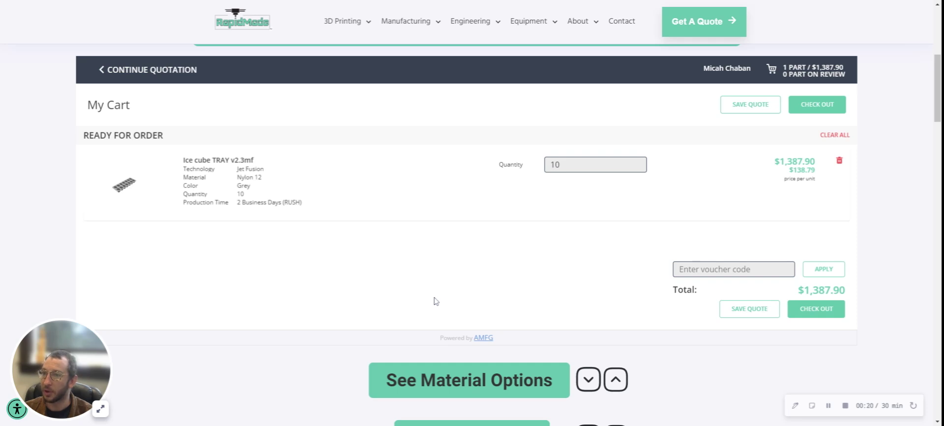
Step: Save the cart as a quote totalling $1,422.90 including $35.00 delivery
{"action": "left_click", "coordinate": [753, 313]}
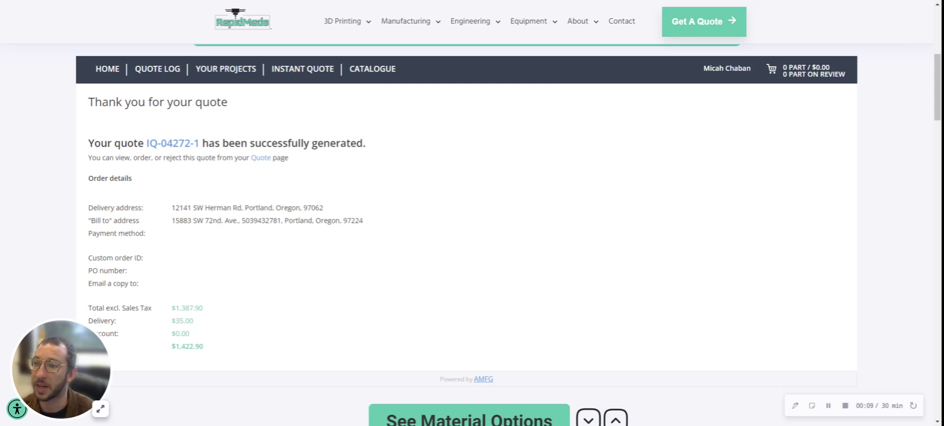
{"action": "left_click", "coordinate": [828, 405]}
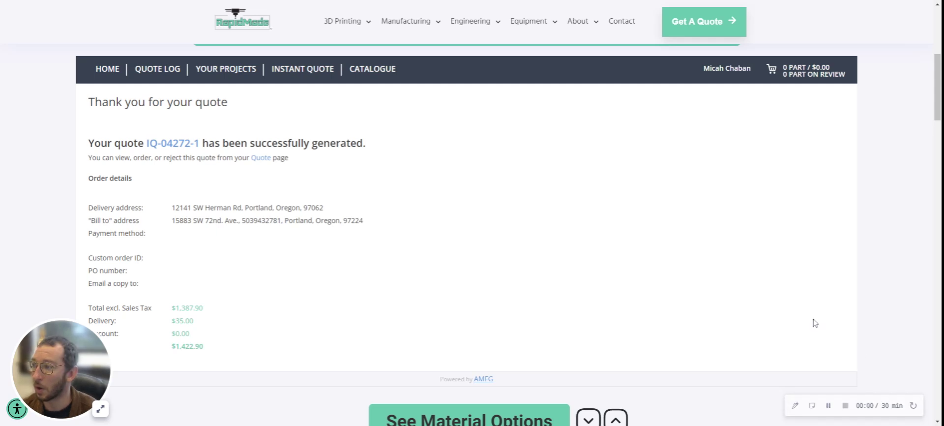
Step: Open the Quote Log showing the Ice cube TRAY quote Active at $1,422.90
{"action": "left_click", "coordinate": [159, 70]}
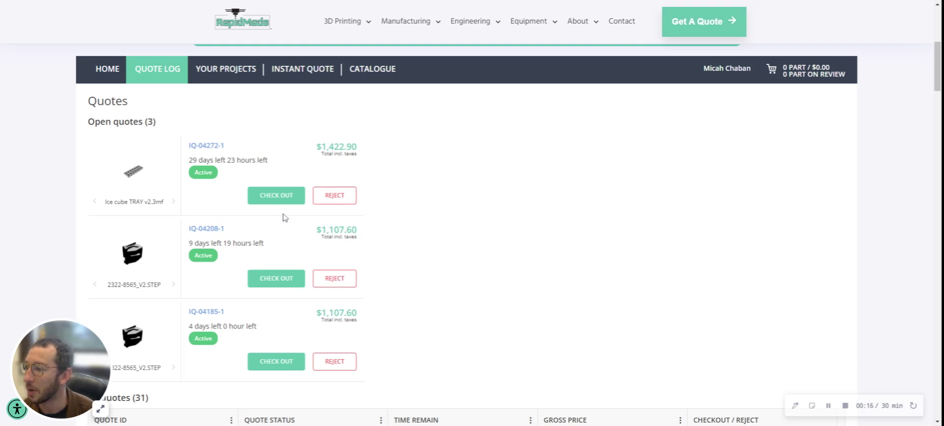
{"action": "left_click", "coordinate": [277, 197]}
{"action": "left_click", "coordinate": [121, 71]}
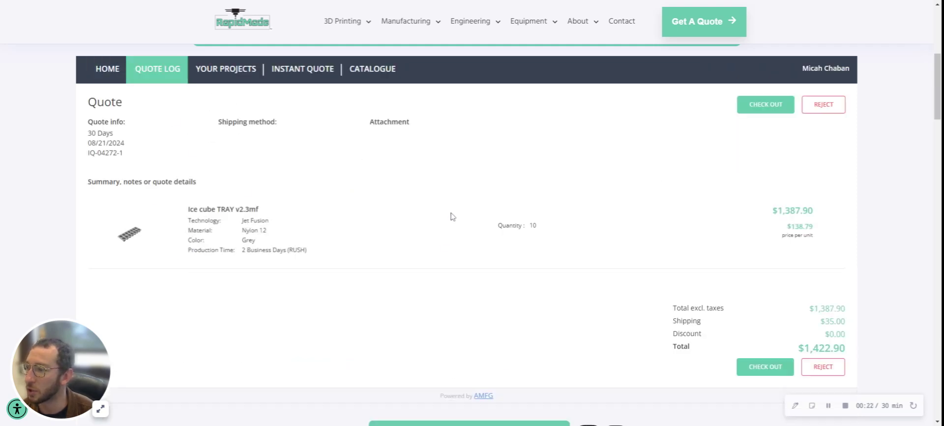
{"action": "scroll", "coordinate": [447, 212], "scroll_direction": "down", "scroll_amount": 1}
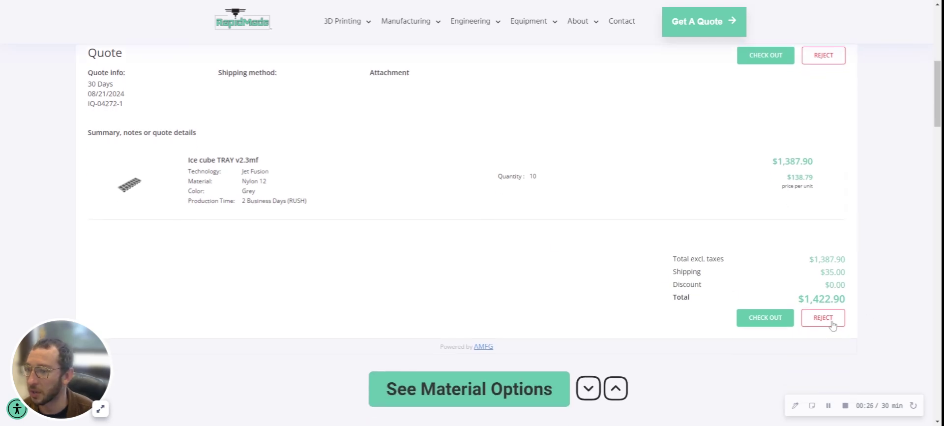
{"action": "scroll", "coordinate": [747, 255], "scroll_direction": "up", "scroll_amount": 2}
{"action": "left_click", "coordinate": [764, 153]}
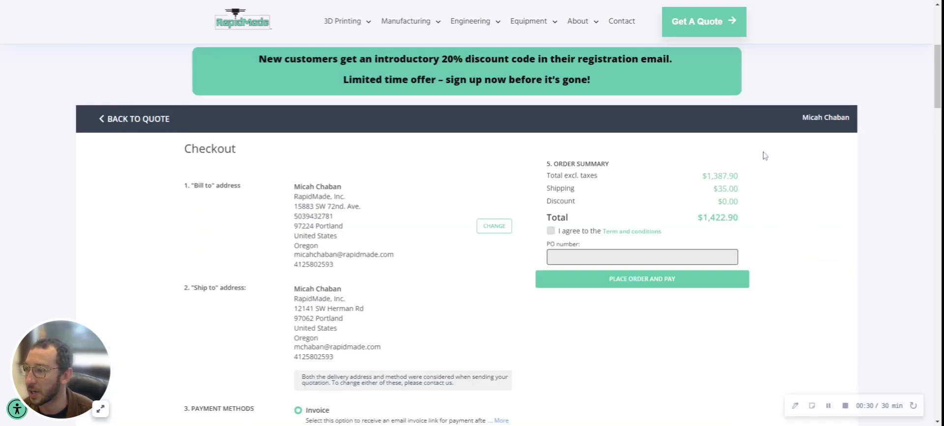
{"action": "scroll", "coordinate": [778, 189], "scroll_direction": "down", "scroll_amount": 1}
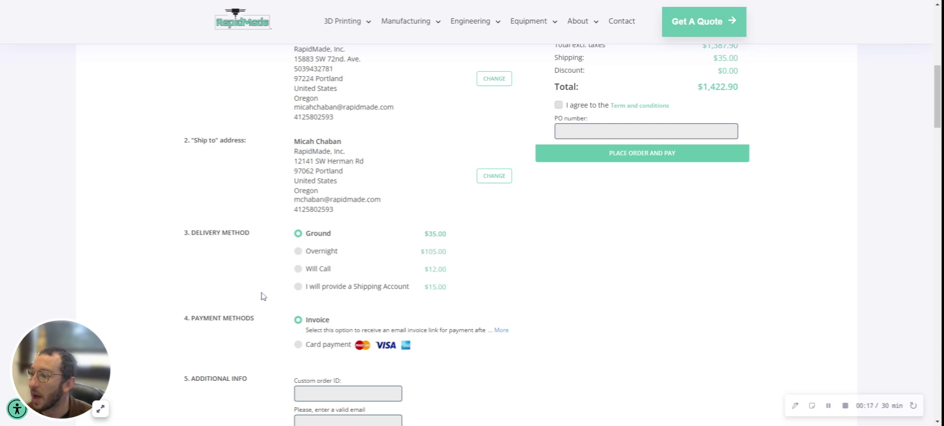
{"action": "scroll", "coordinate": [263, 300], "scroll_direction": "down", "scroll_amount": 1}
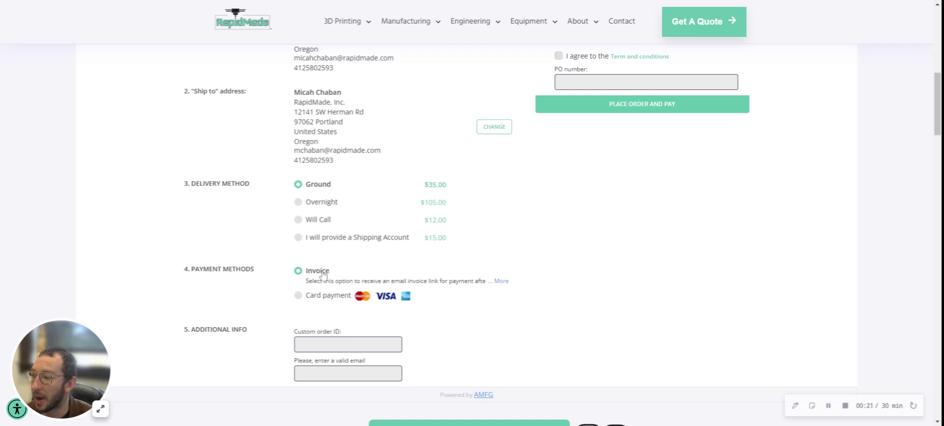
{"action": "left_click", "coordinate": [322, 301]}
{"action": "scroll", "coordinate": [751, 291], "scroll_direction": "up", "scroll_amount": 1}
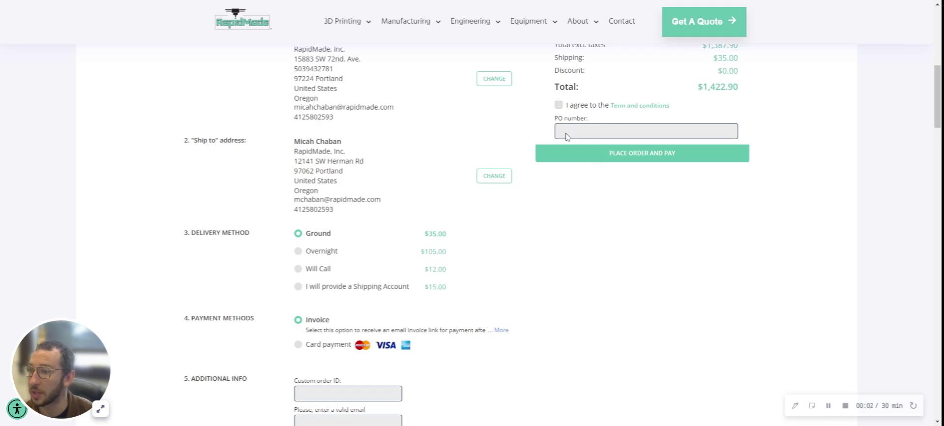
{"action": "left_click", "coordinate": [559, 105]}
Step: Read the terms of service, expanding and collapsing the fine print, then close them
{"action": "left_click", "coordinate": [642, 106]}
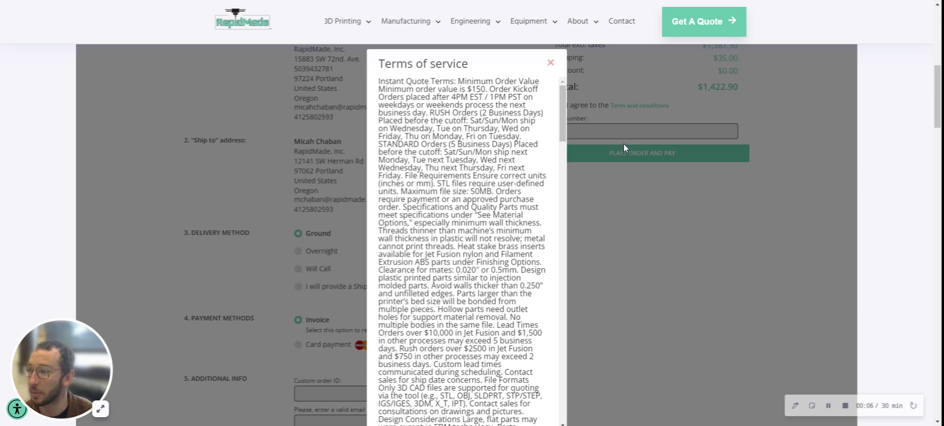
{"action": "scroll", "coordinate": [462, 245], "scroll_direction": "down", "scroll_amount": 6}
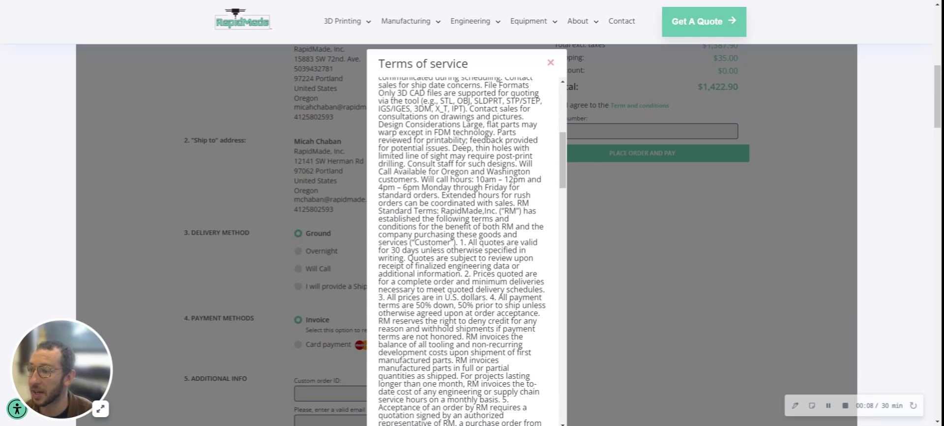
{"action": "scroll", "coordinate": [462, 246], "scroll_direction": "up", "scroll_amount": 6}
{"action": "scroll", "coordinate": [880, 210], "scroll_direction": "down", "scroll_amount": 8}
{"action": "scroll", "coordinate": [655, 195], "scroll_direction": "up", "scroll_amount": 1}
{"action": "left_click", "coordinate": [592, 198]}
{"action": "left_click", "coordinate": [617, 204]}
{"action": "scroll", "coordinate": [806, 208], "scroll_direction": "up", "scroll_amount": 8}
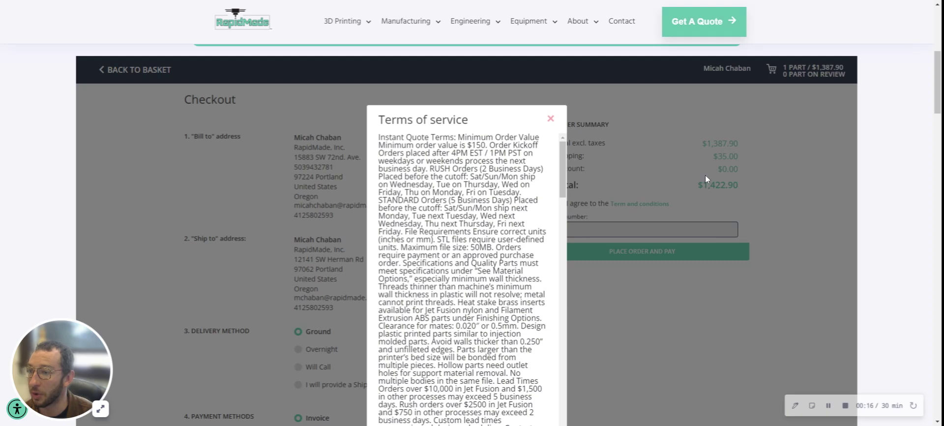
{"action": "left_click", "coordinate": [549, 119]}
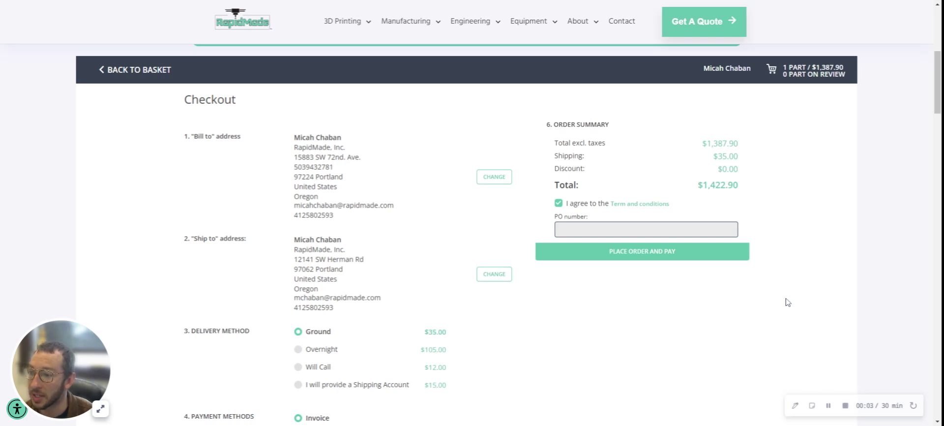
Step: Expand See Material Options and advance past High Speed SLA to the Filament Extrusion card
{"action": "scroll", "coordinate": [782, 302], "scroll_direction": "down", "scroll_amount": 10}
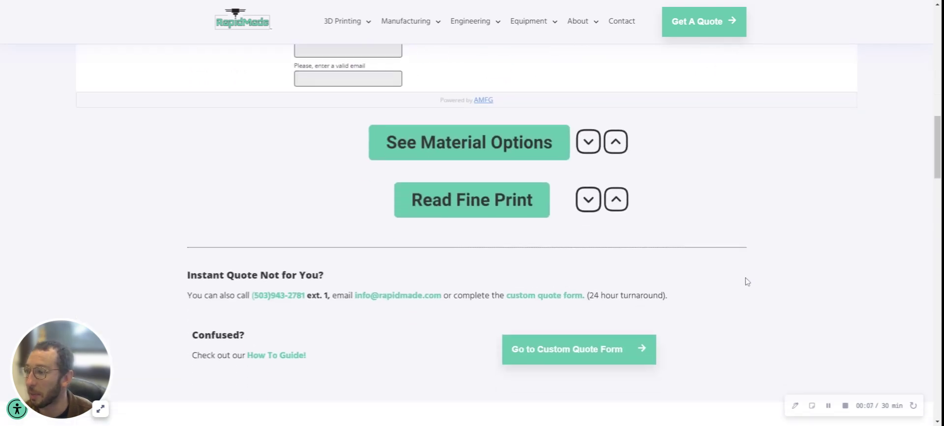
{"action": "left_click", "coordinate": [589, 142]}
{"action": "scroll", "coordinate": [787, 206], "scroll_direction": "down", "scroll_amount": 1}
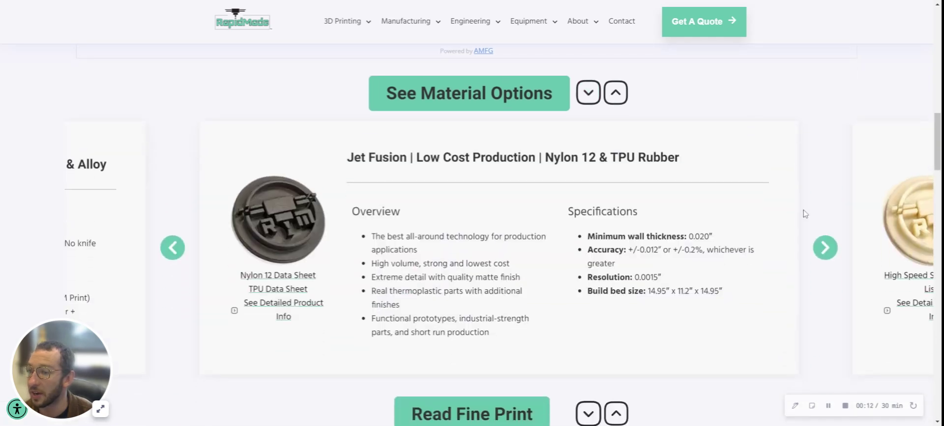
{"action": "left_click", "coordinate": [826, 248]}
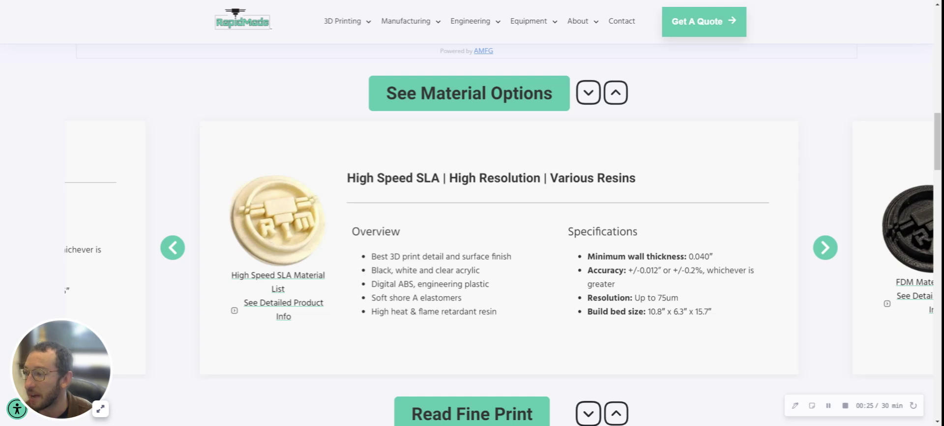
{"action": "left_click", "coordinate": [837, 249]}
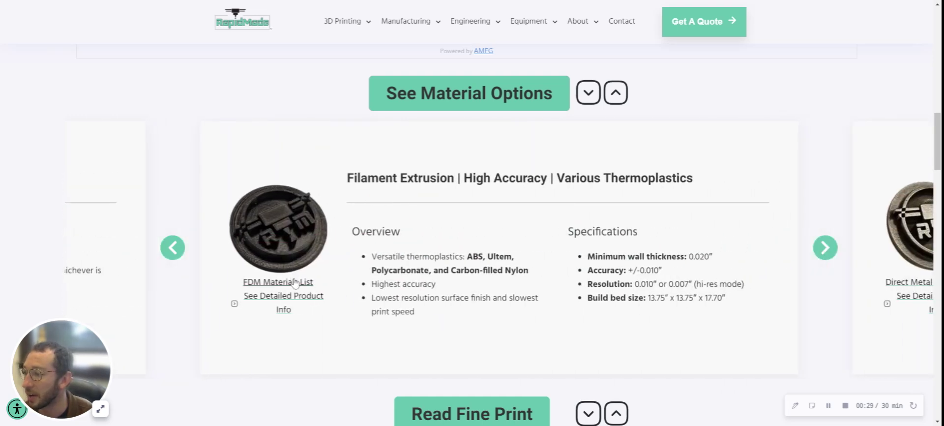